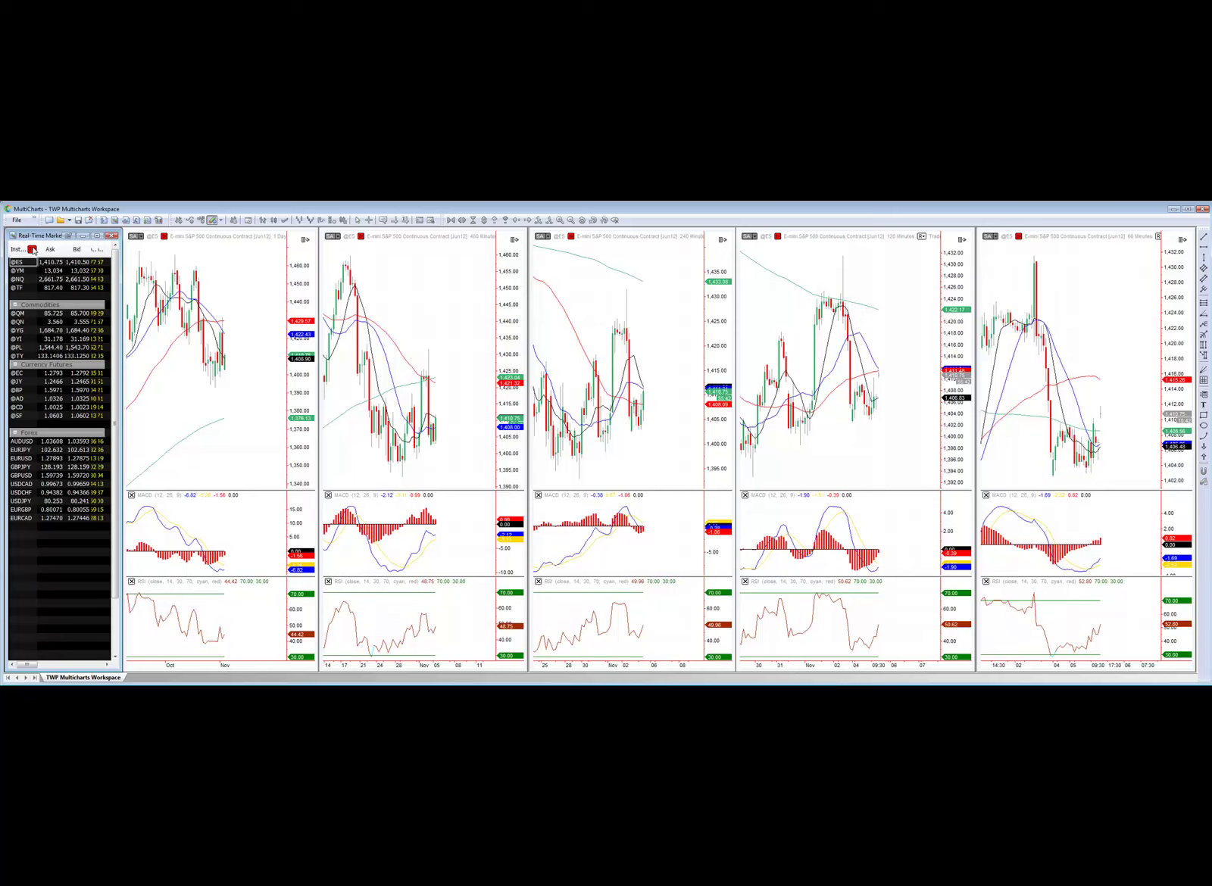
# Keep the quote table linked under red and check the first chart's link colour
pyautogui.click(33, 250)
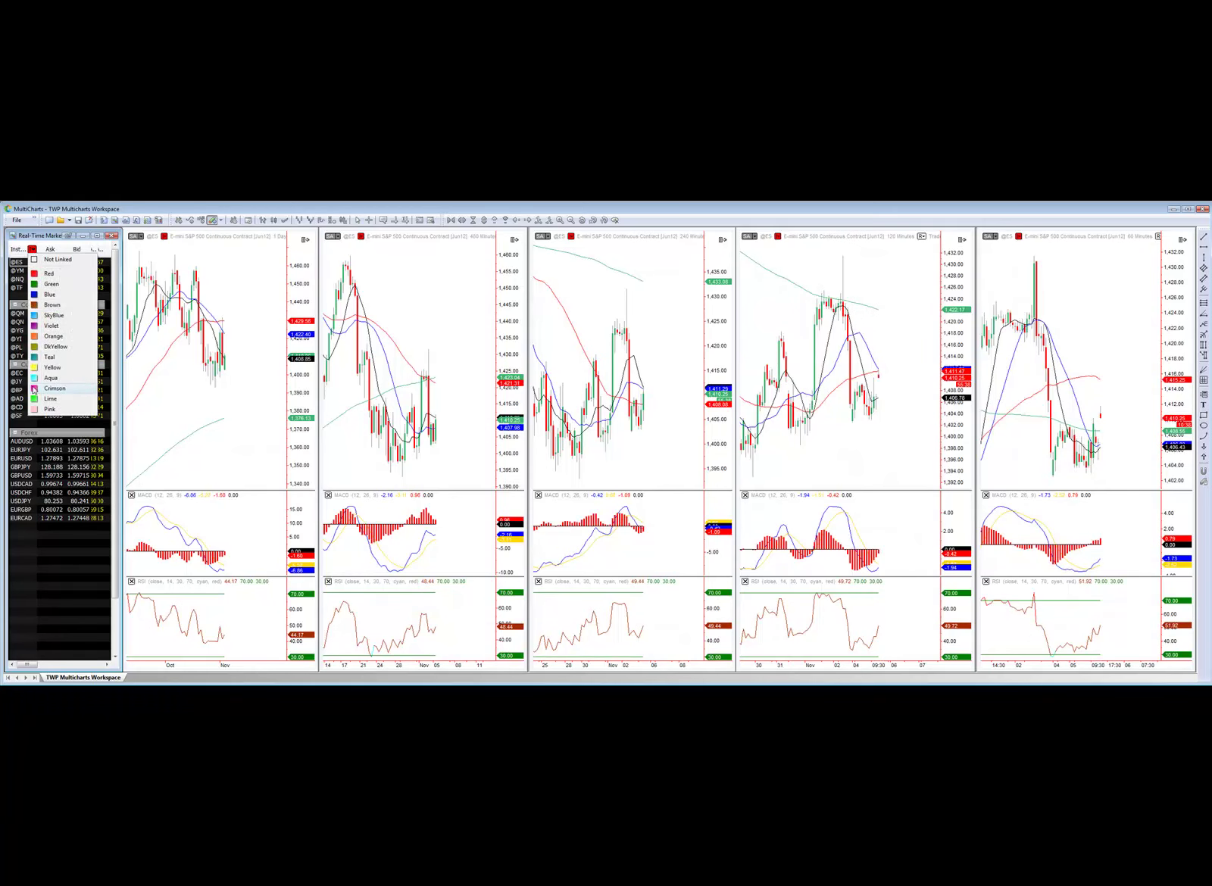
pyautogui.click(56, 275)
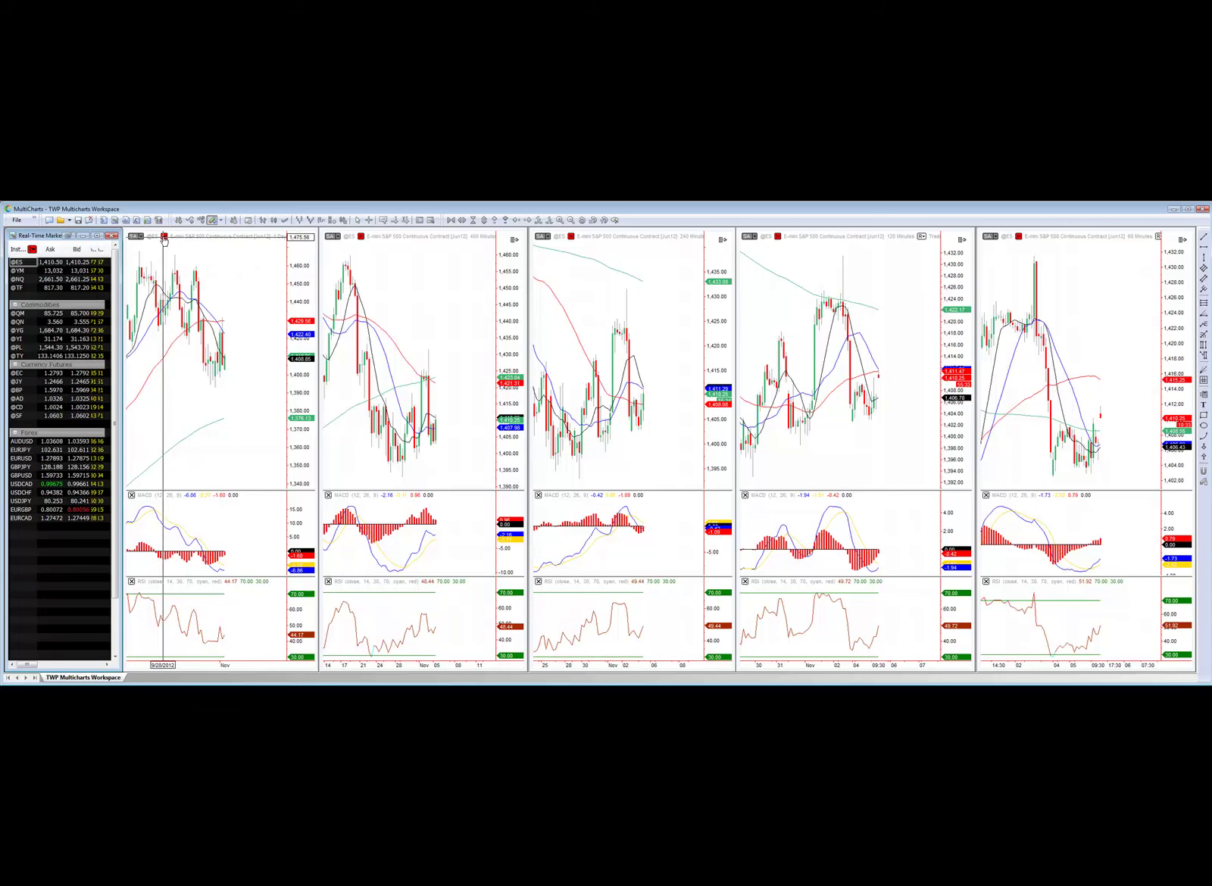
pyautogui.click(164, 237)
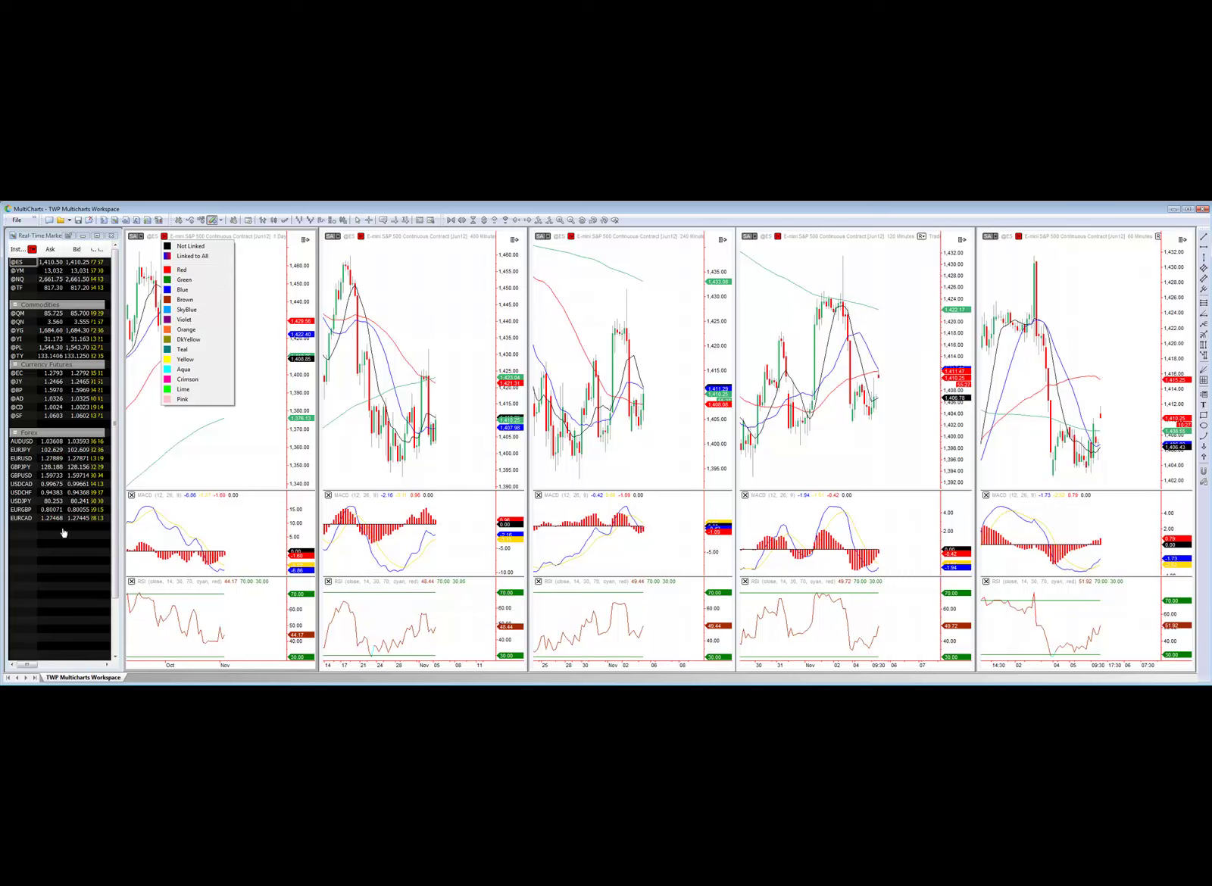
pyautogui.click(83, 547)
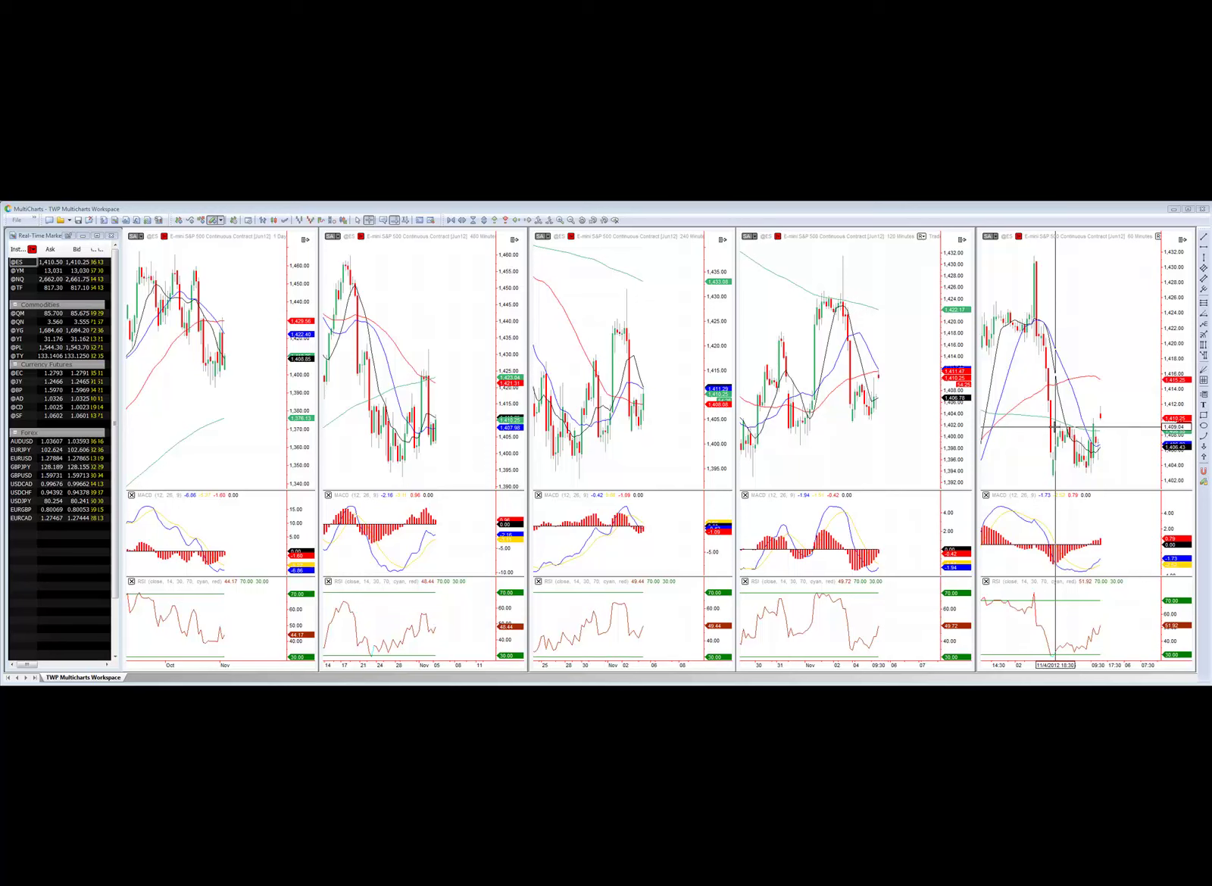
# Change the first chart's resolution to 60 minutes
pyautogui.rightClick(168, 409)
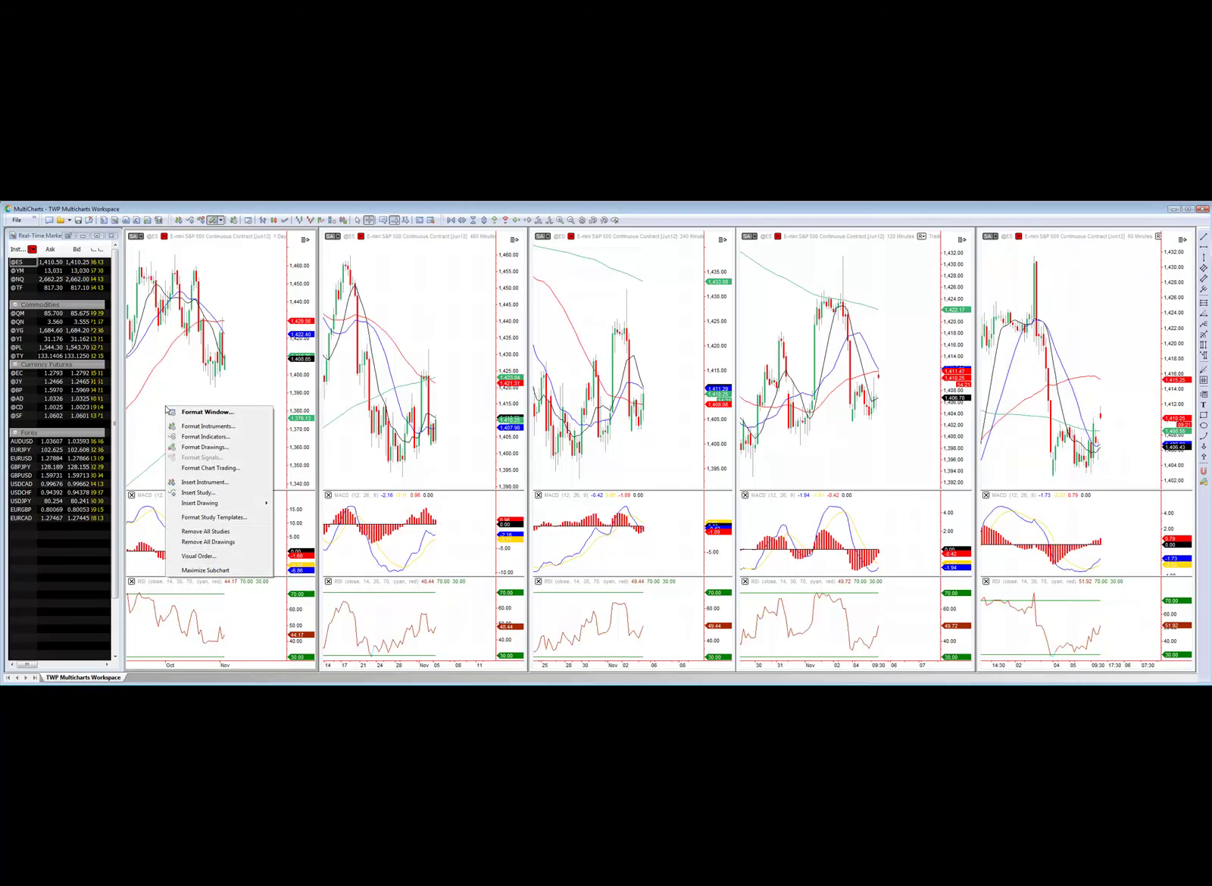
pyautogui.click(213, 427)
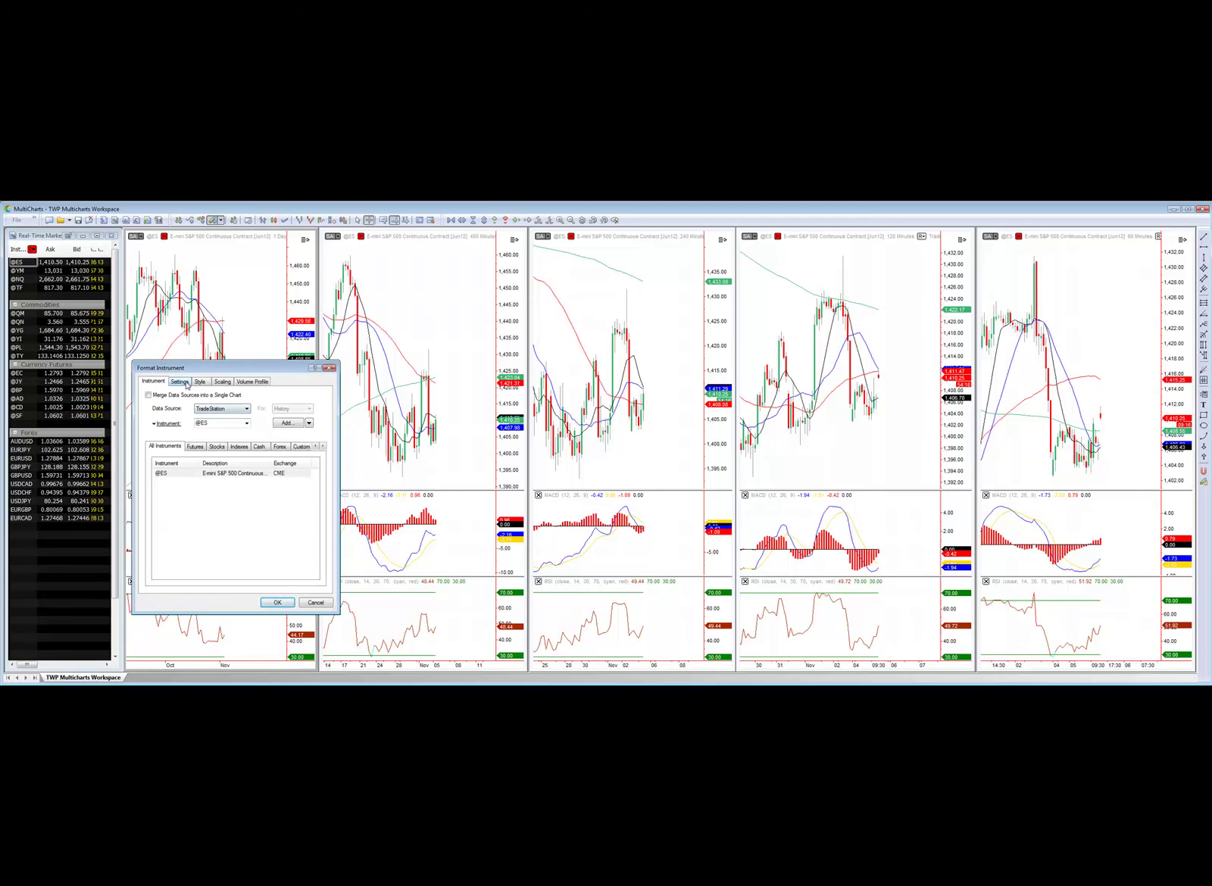
pyautogui.click(183, 383)
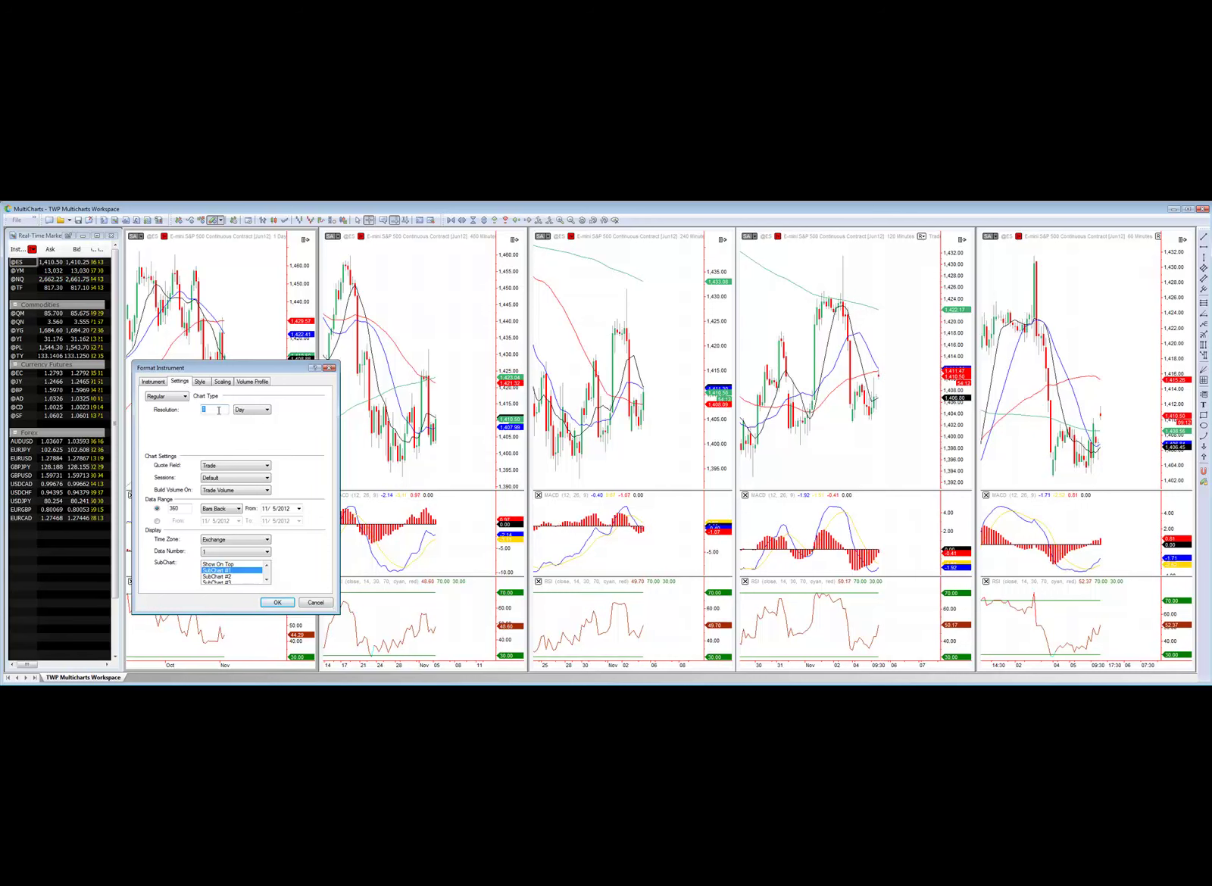
pyautogui.write('60')
pyautogui.click(258, 412)
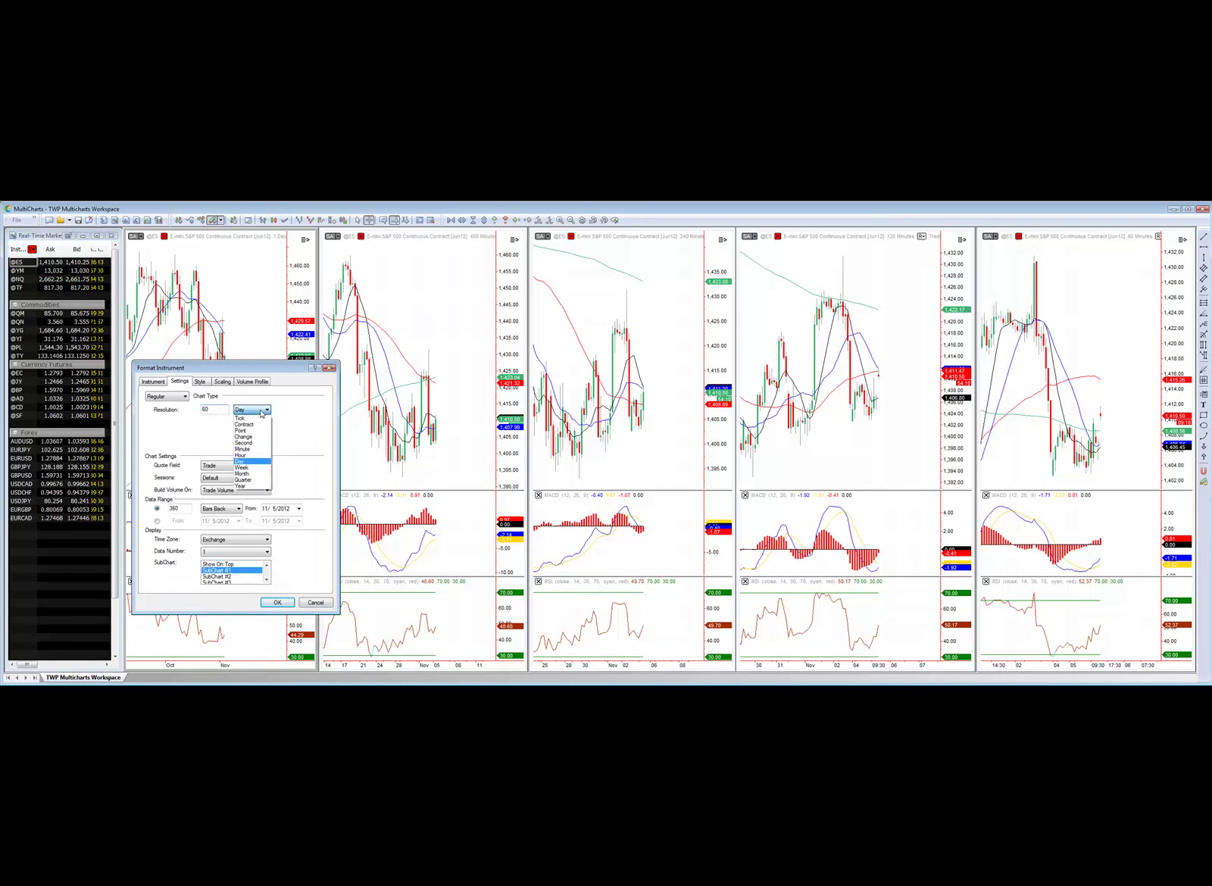
pyautogui.click(252, 445)
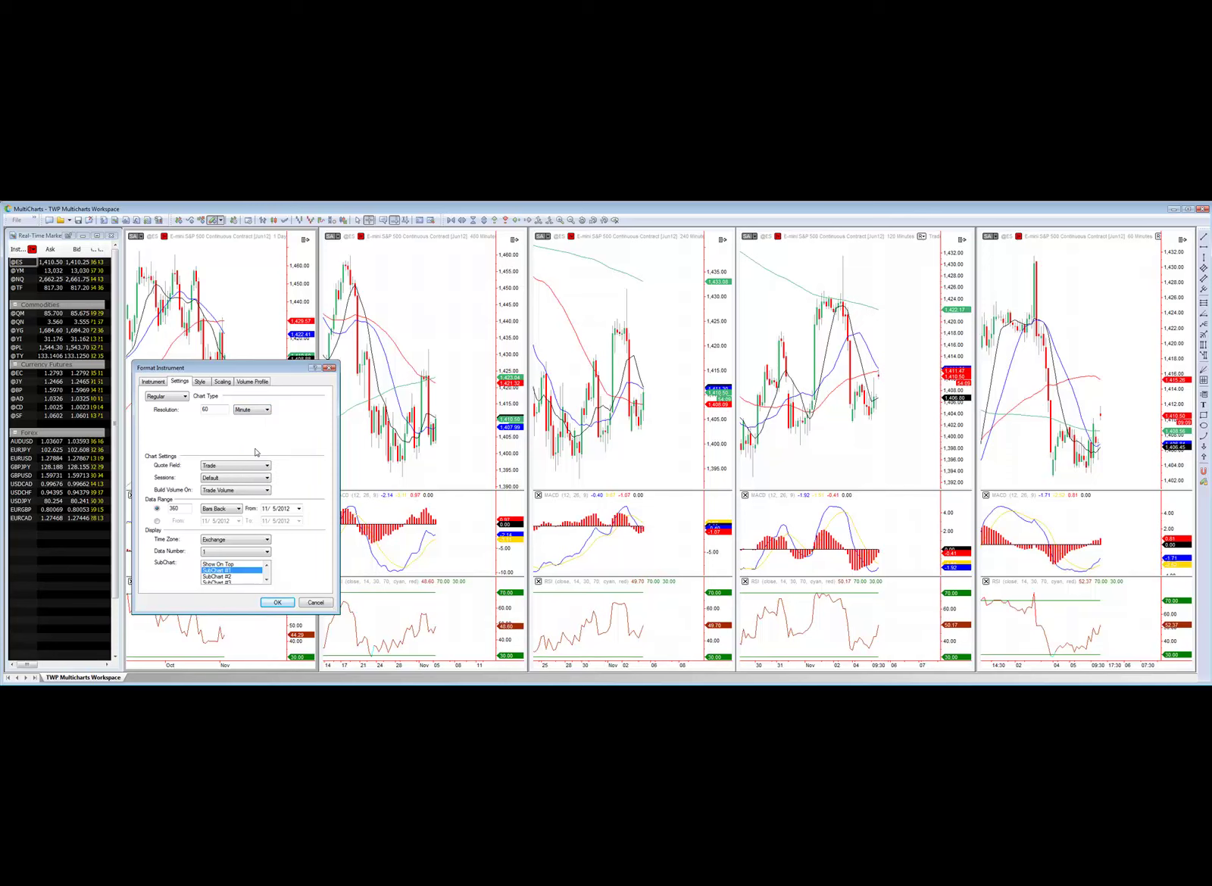
pyautogui.click(277, 603)
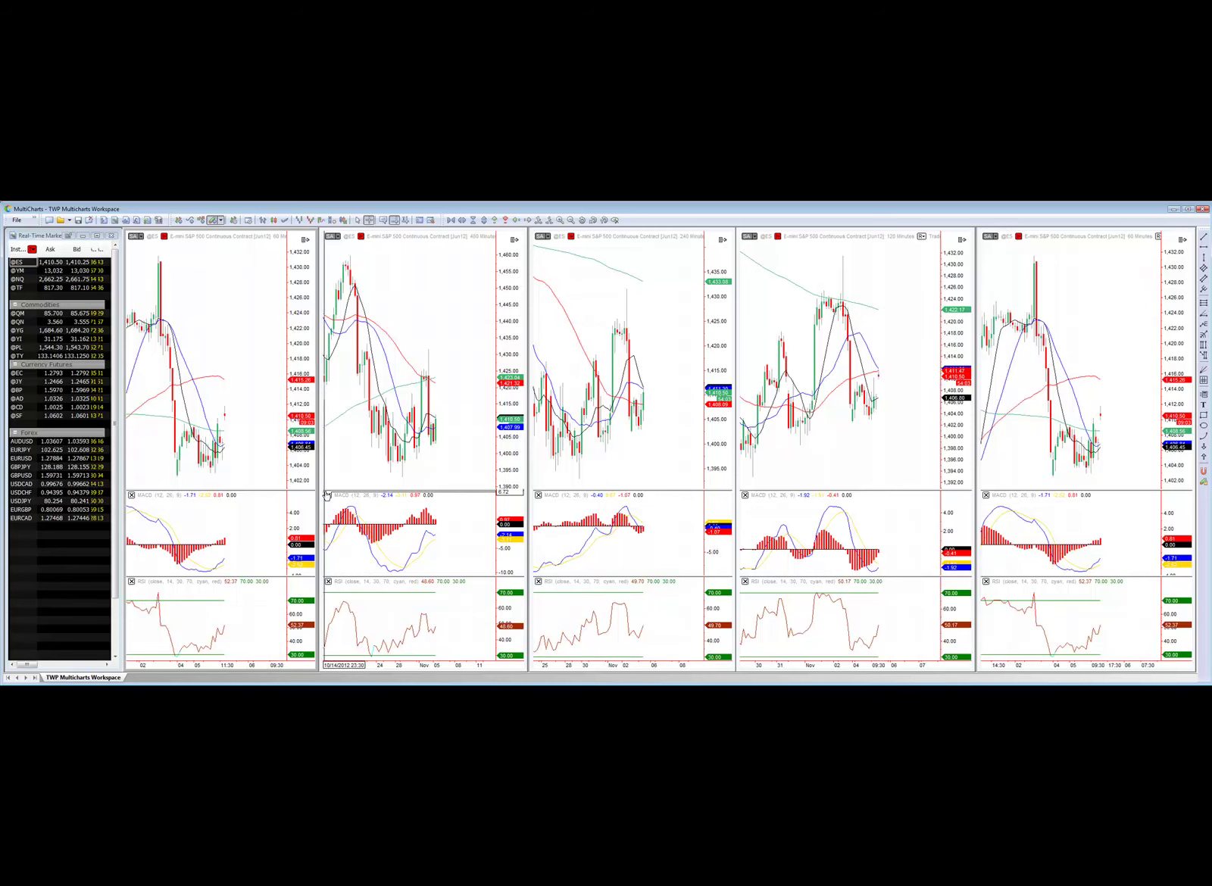
# Switch the first chart's resolution back to daily
pyautogui.rightClick(230, 341)
pyautogui.click(269, 359)
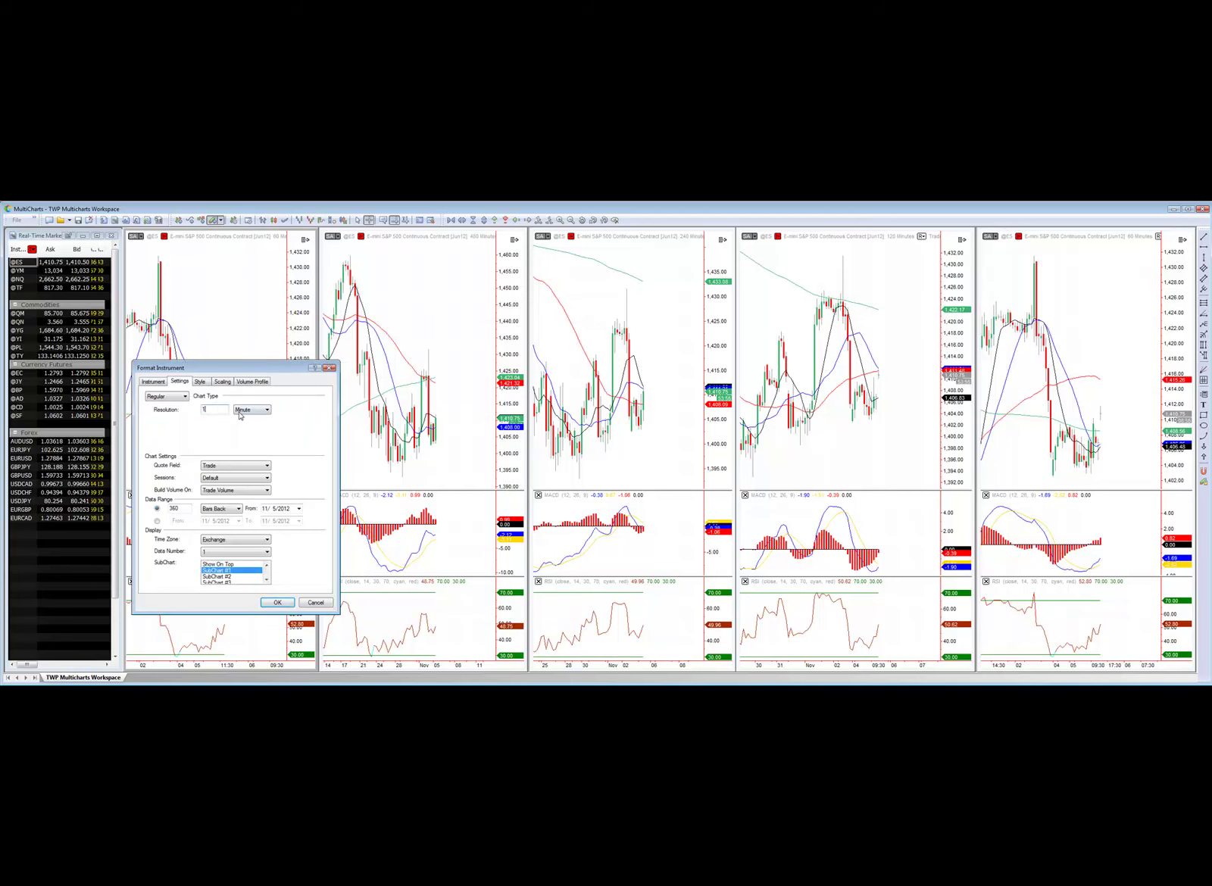
pyautogui.click(251, 409)
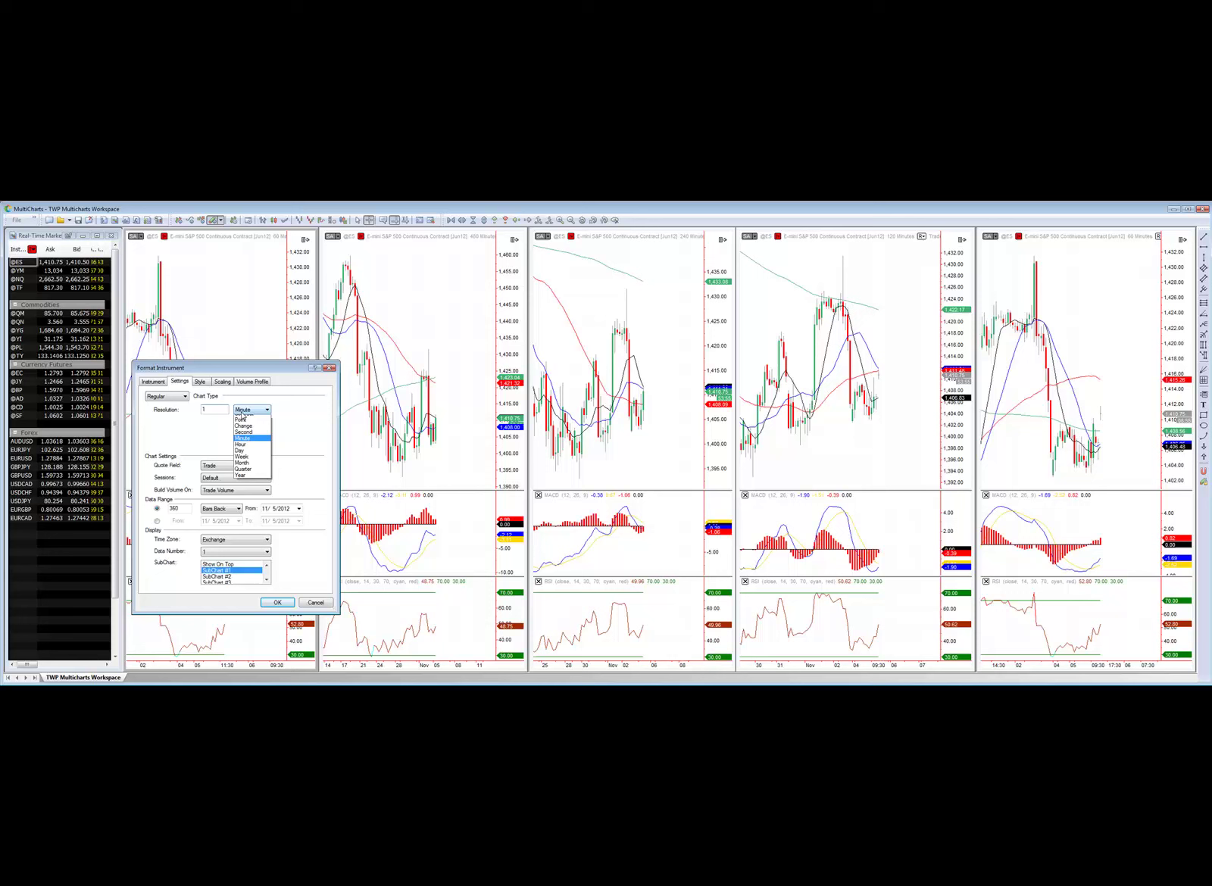
pyautogui.click(243, 464)
pyautogui.click(276, 604)
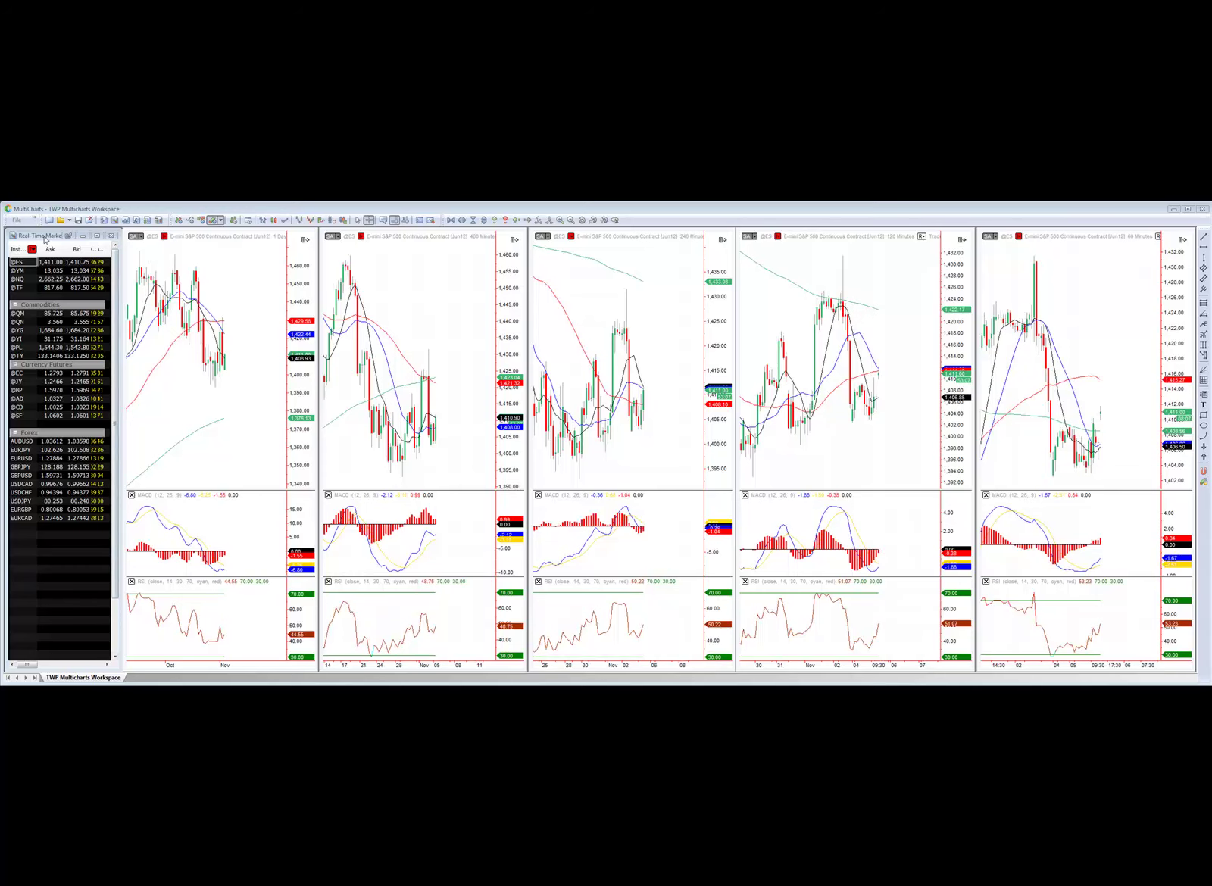
# Copy the first daily chart window and paste it as a new floating window
pyautogui.click(16, 221)
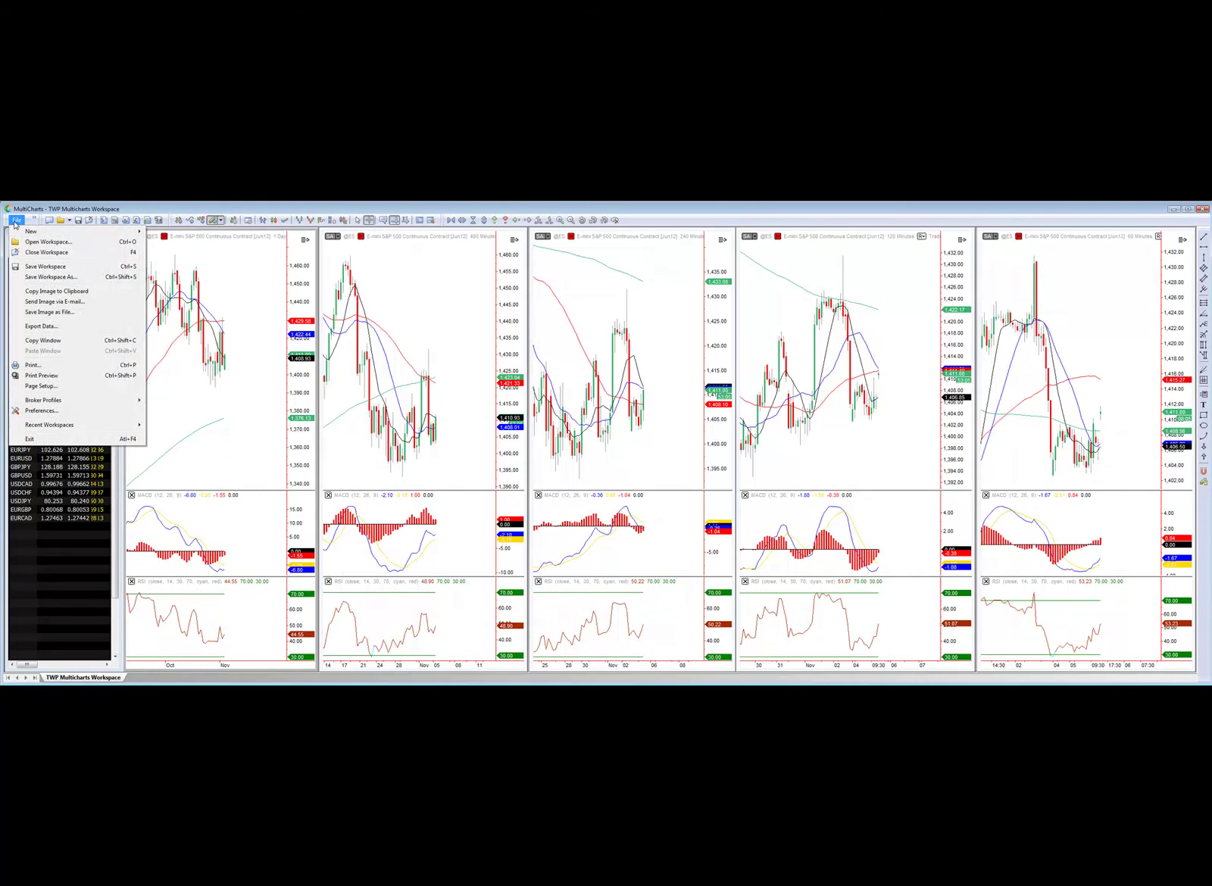
pyautogui.click(51, 342)
pyautogui.click(16, 220)
pyautogui.click(43, 350)
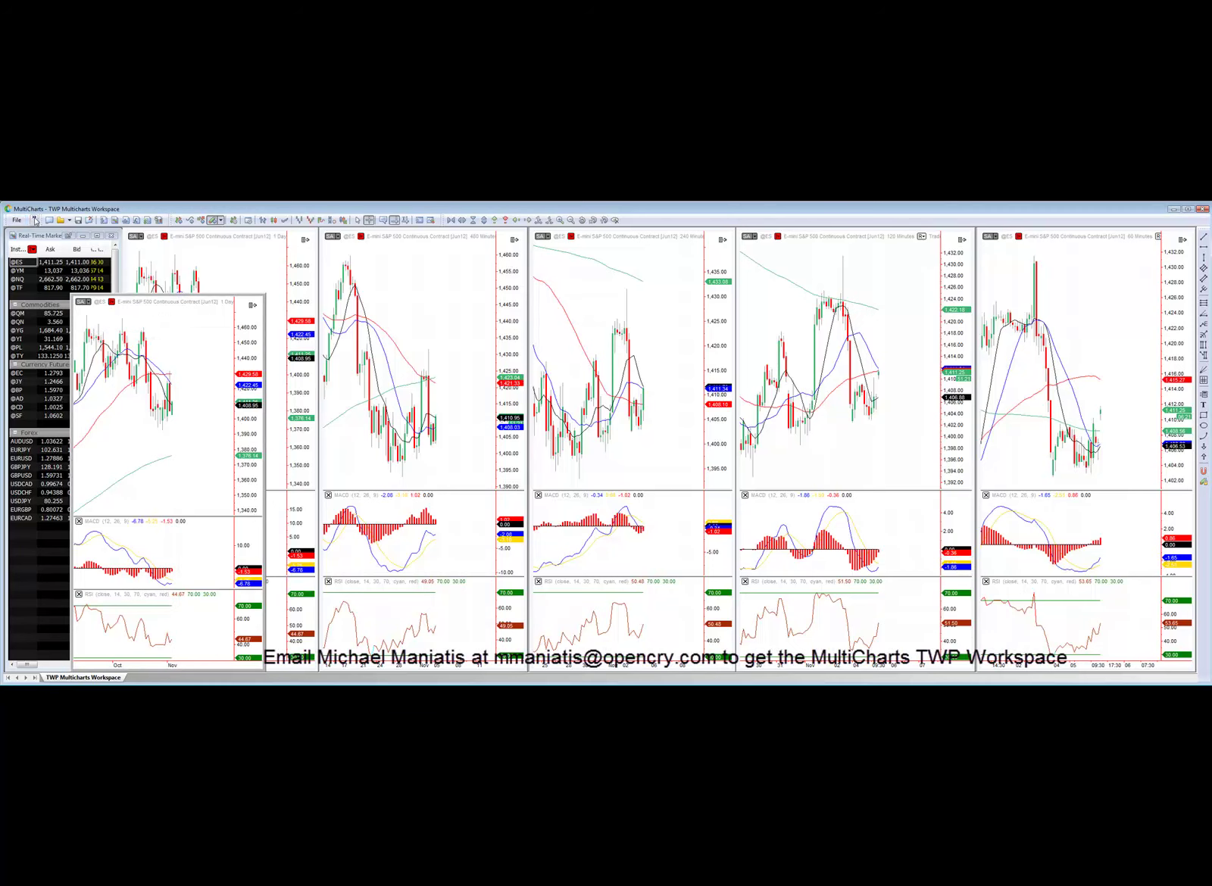
# Close the duplicated daily chart window and confirm deleting it permanently
pyautogui.click(35, 220)
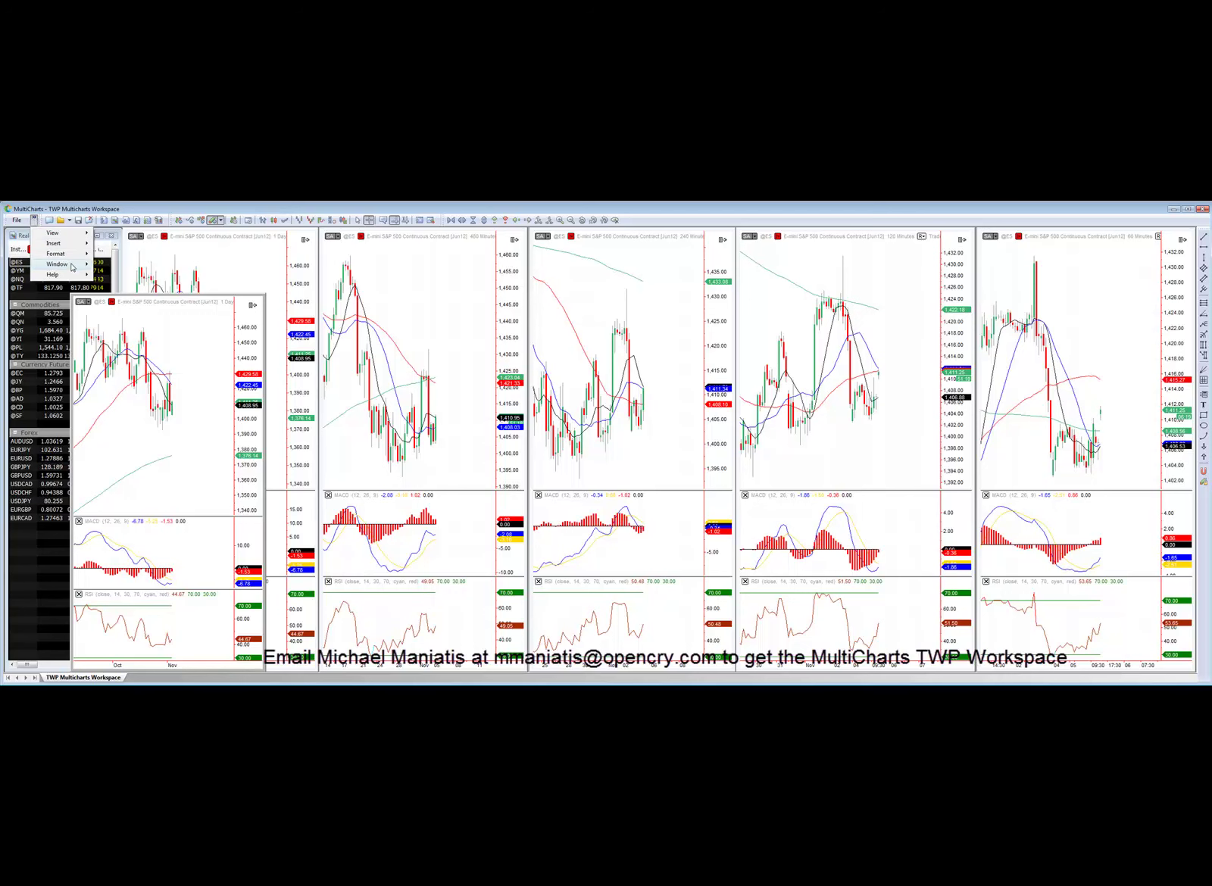
pyautogui.moveTo(57, 264)
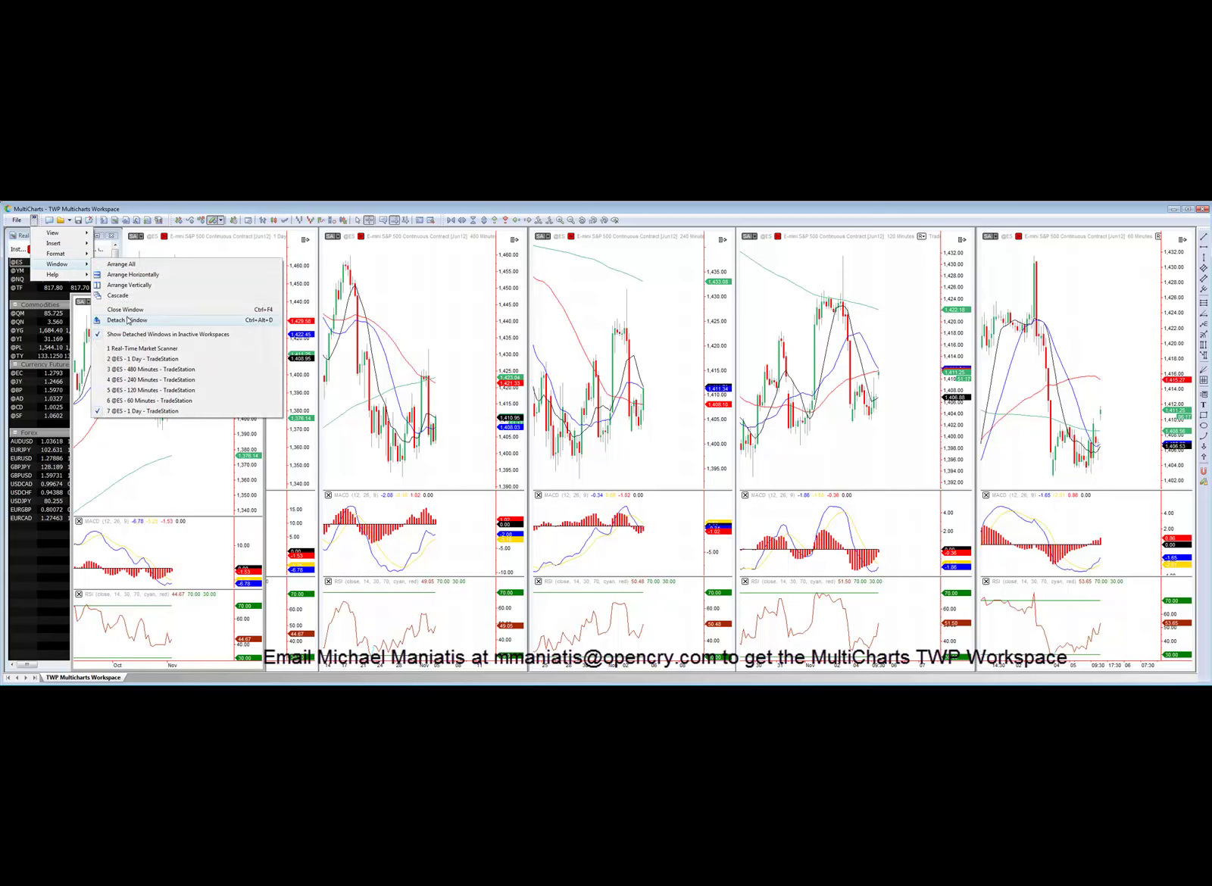
pyautogui.click(134, 311)
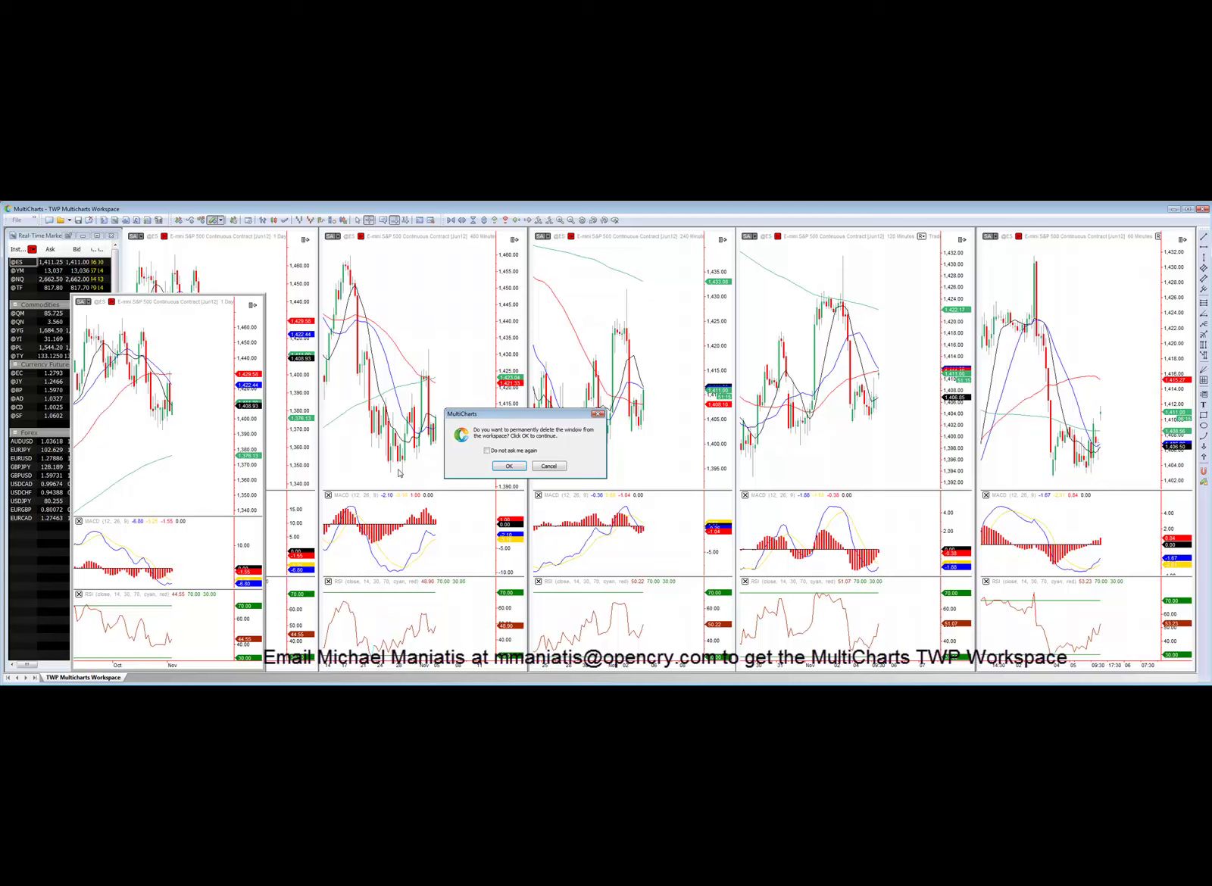
pyautogui.click(510, 467)
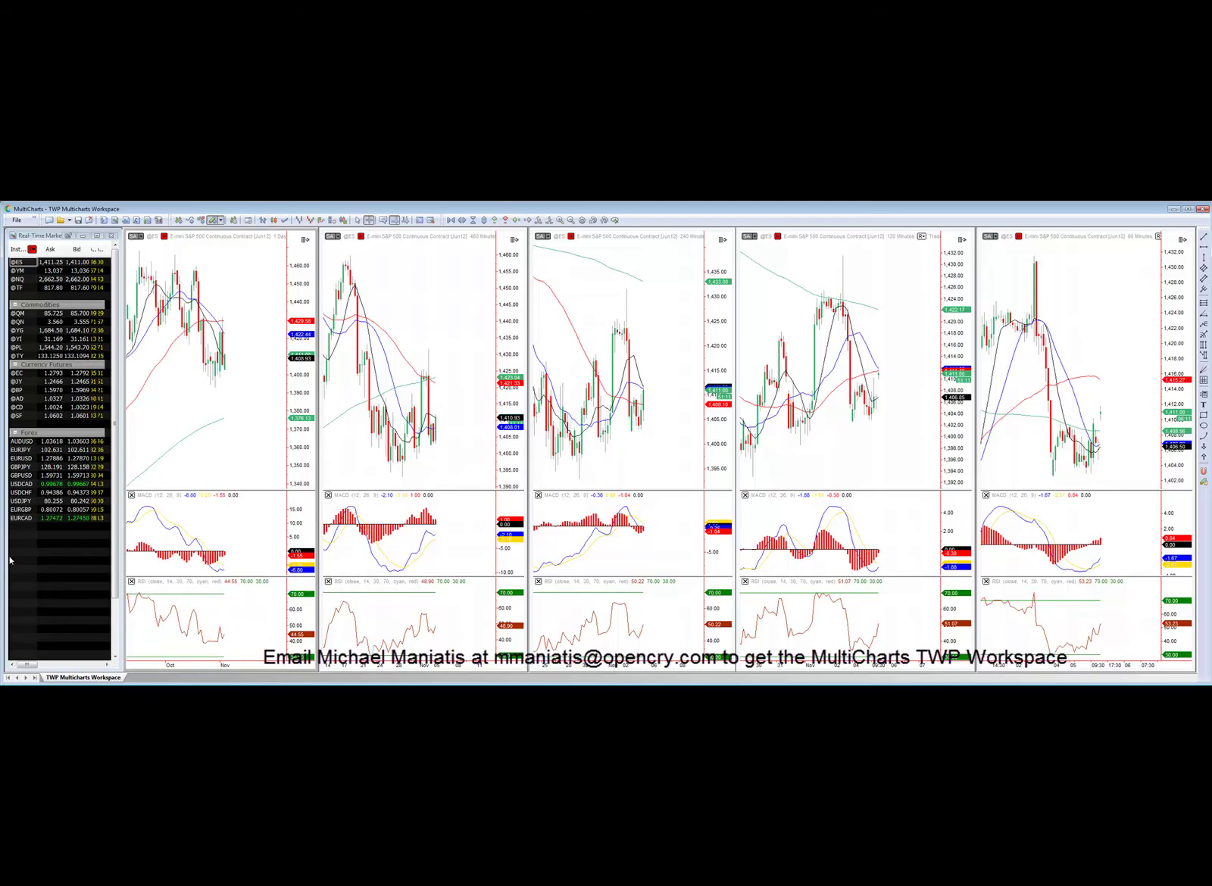
pyautogui.click(79, 515)
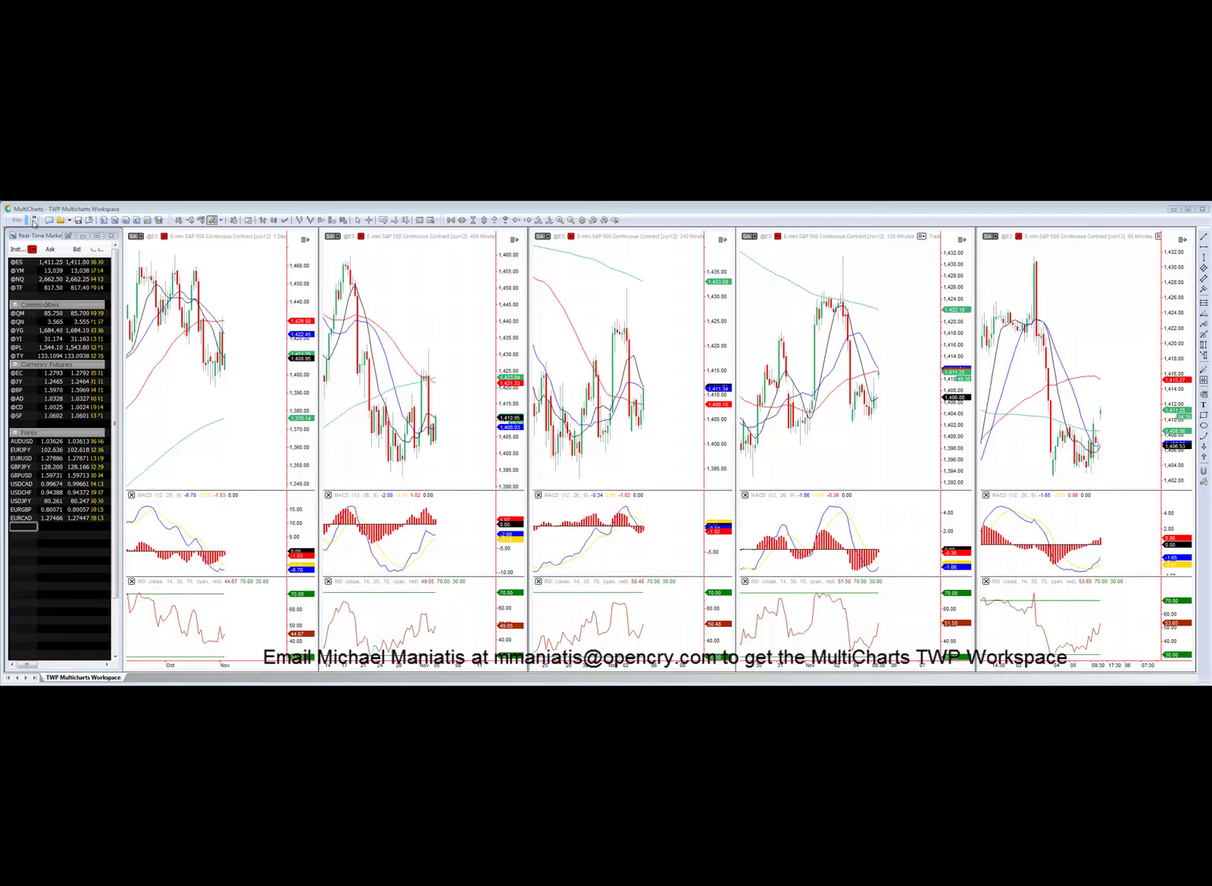
# Close the current TWP workspace so it can be reloaded
pyautogui.click(17, 220)
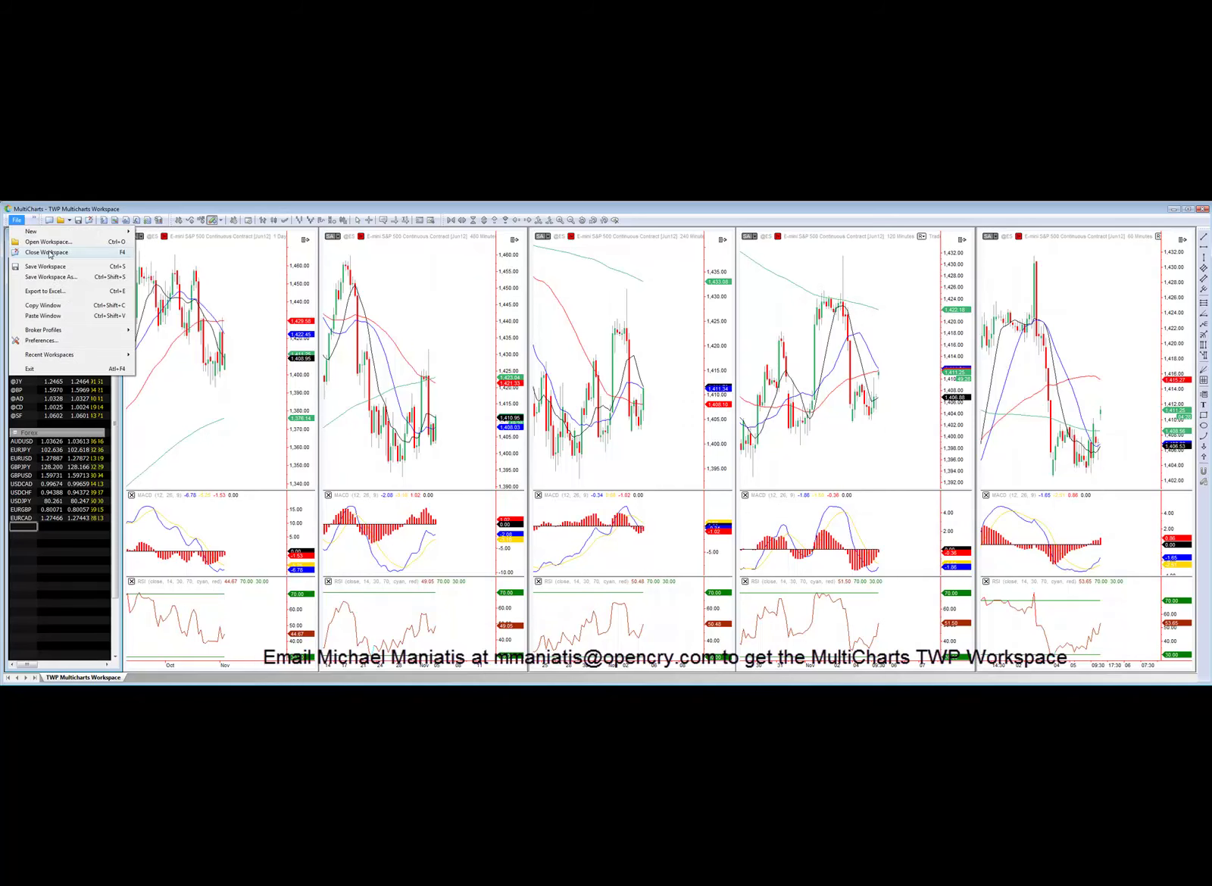
pyautogui.click(50, 250)
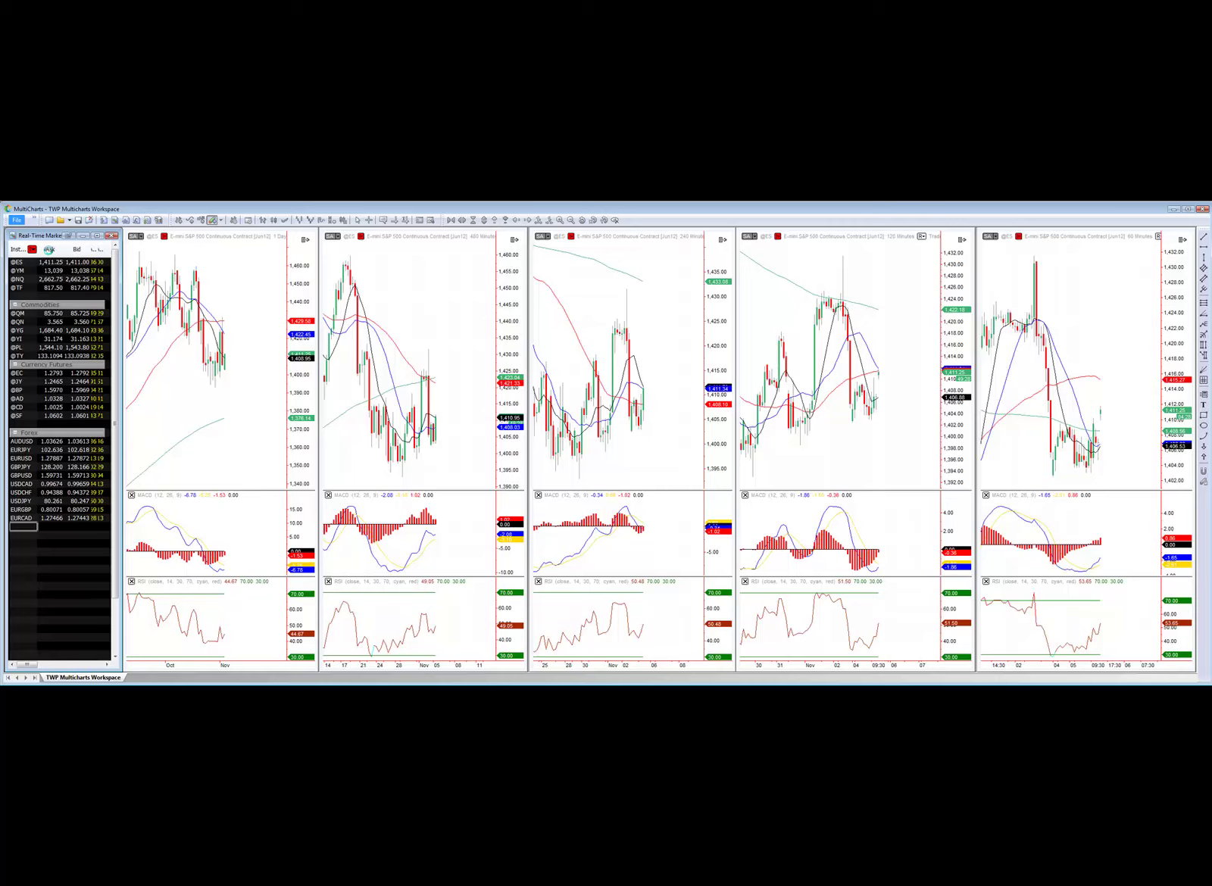